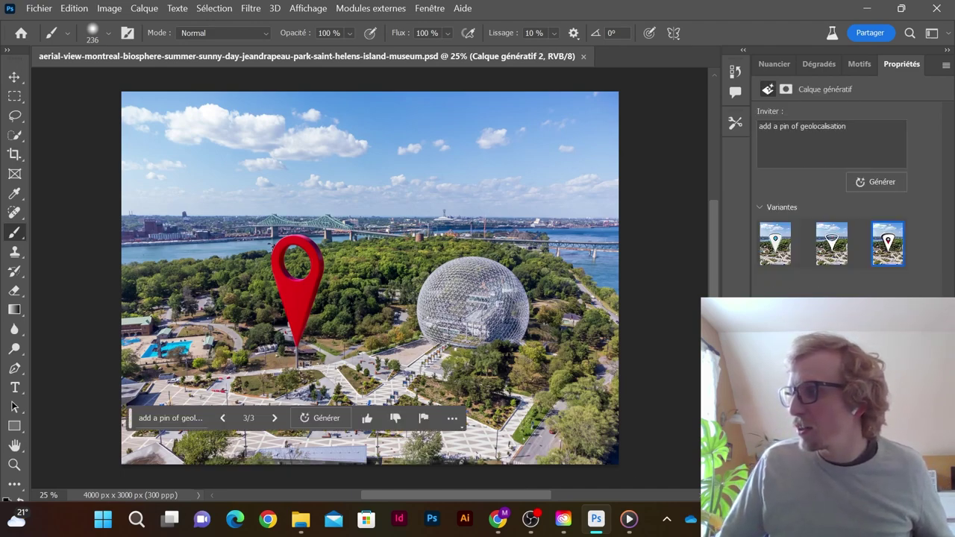
Step: Lasso a selection around the red geolocation pin and start a Generative Fill on it
click(14, 115)
mouse_move(237, 325)
mouse_down()
mouse_move(272, 347)
mouse_move(256, 282)
mouse_move(266, 227)
mouse_move(324, 227)
mouse_move(338, 294)
mouse_move(326, 367)
mouse_move(297, 392)
mouse_up()
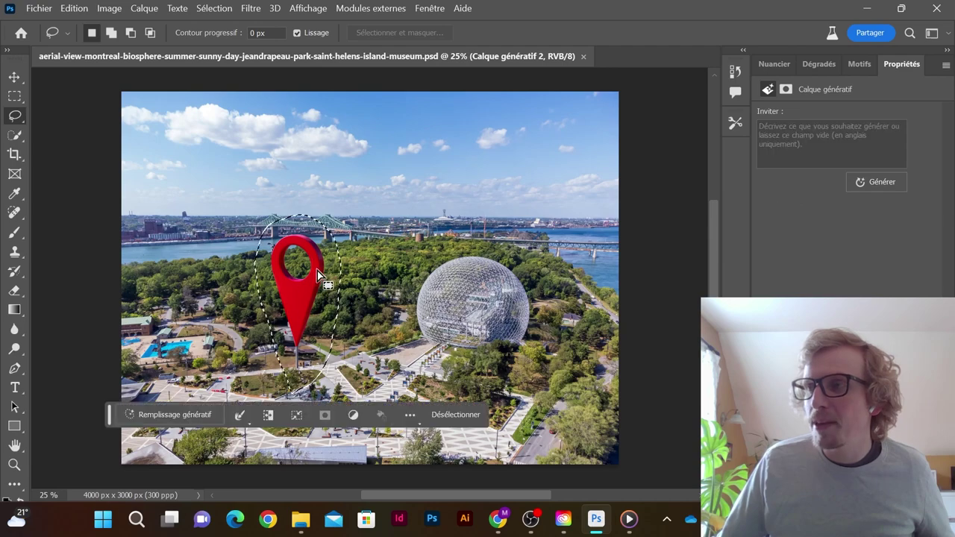
click(195, 414)
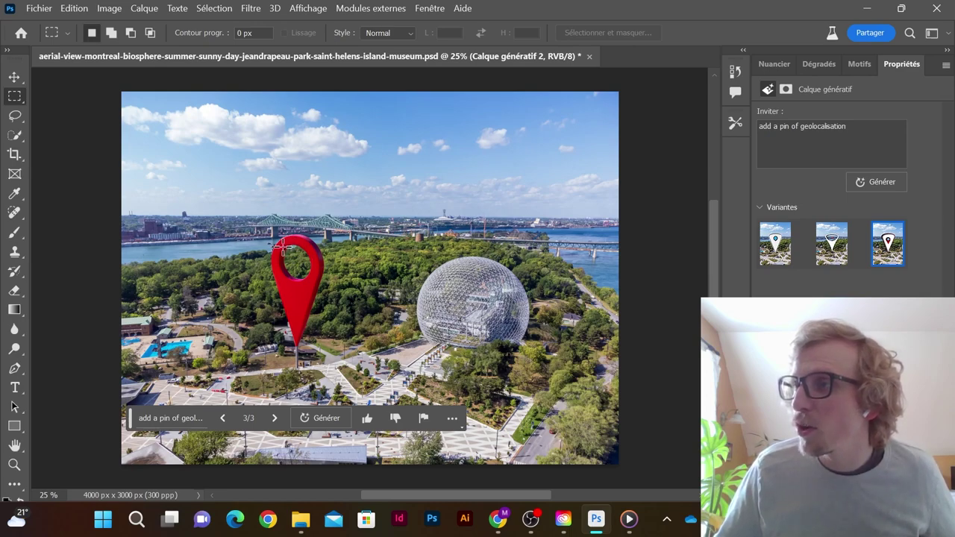
Step: Compare the generated pin variants and keep the second one, a red pin
mouse_move(830, 244)
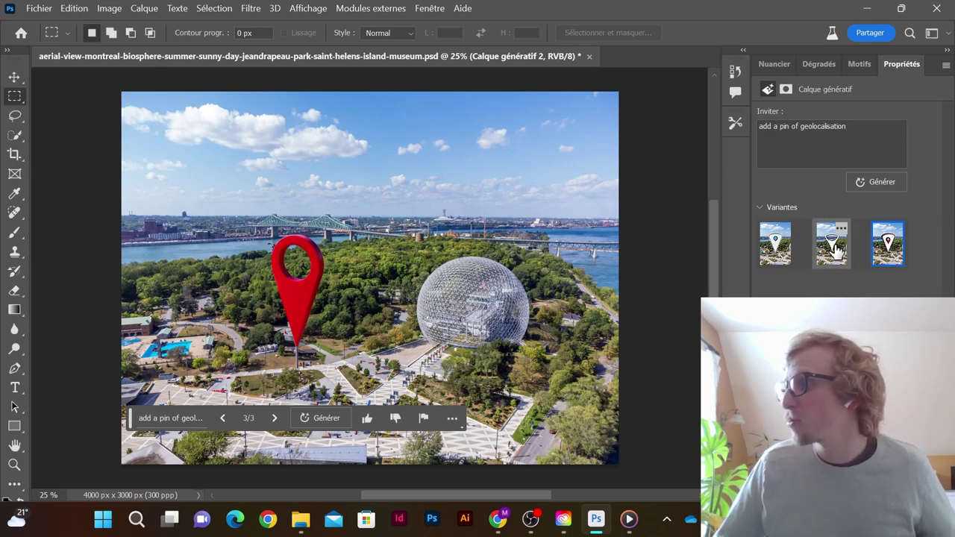
click(831, 243)
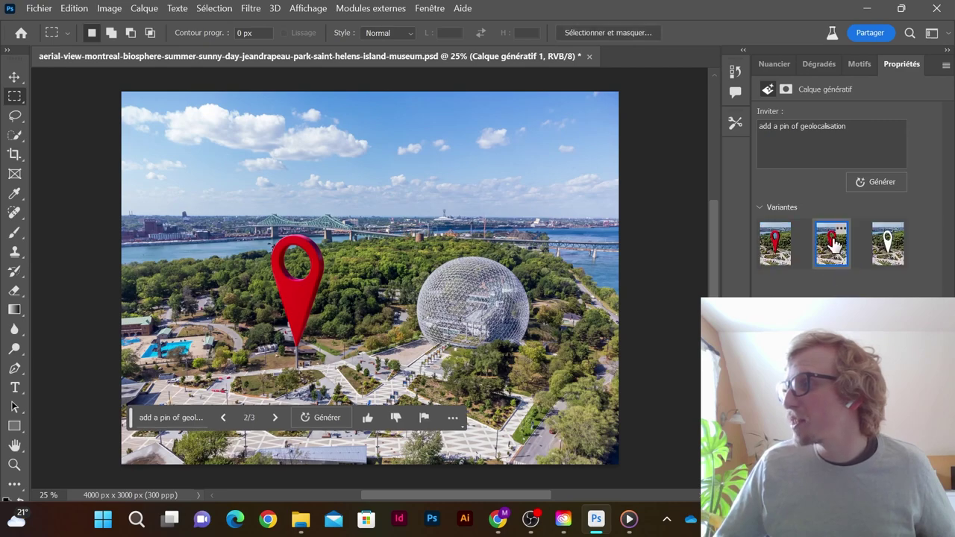
click(775, 244)
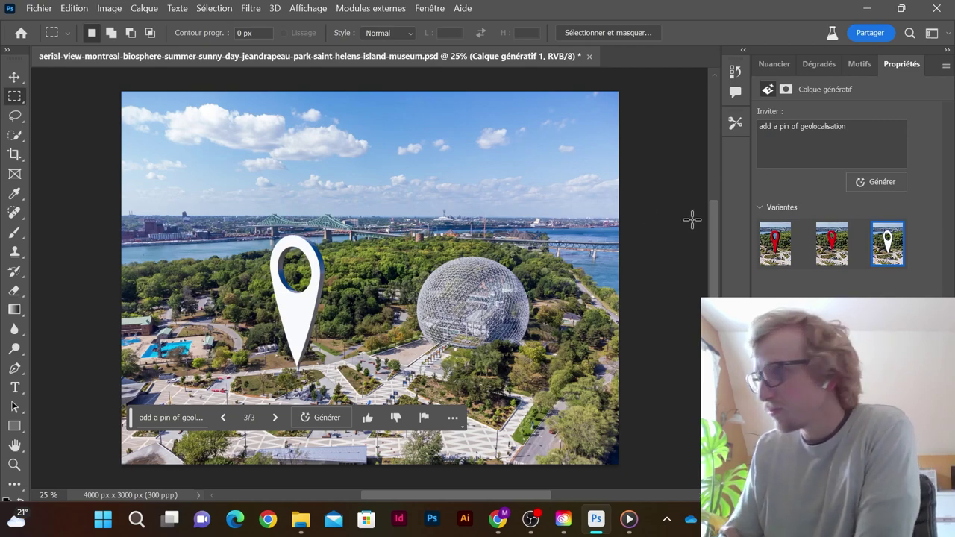
click(831, 244)
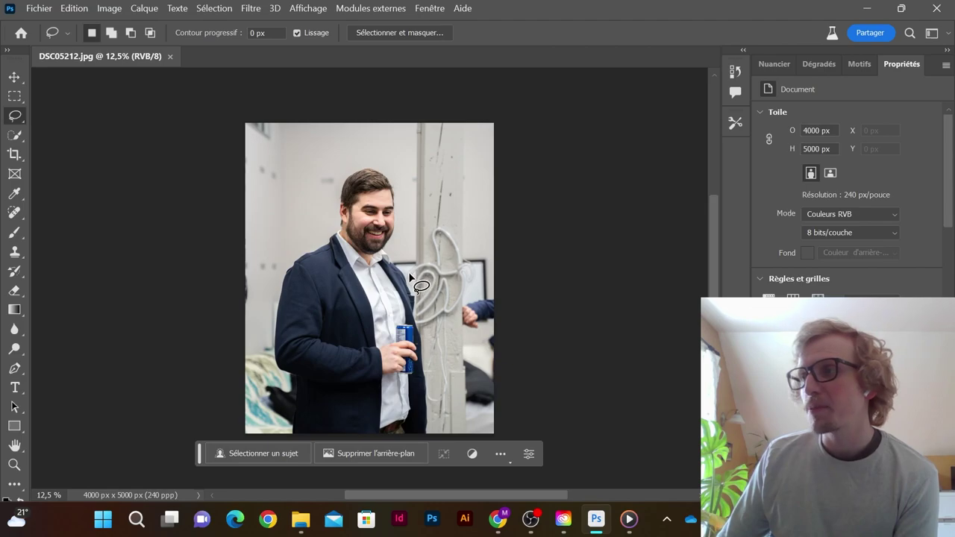
Step: Lasso the coiled cable on the post beside the man and run a Generative Fill with the prompt "hide"
mouse_move(406, 277)
mouse_down()
mouse_move(427, 253)
mouse_move(429, 221)
mouse_move(453, 218)
mouse_move(469, 234)
mouse_move(478, 278)
mouse_move(447, 336)
mouse_move(417, 333)
mouse_move(403, 274)
mouse_up()
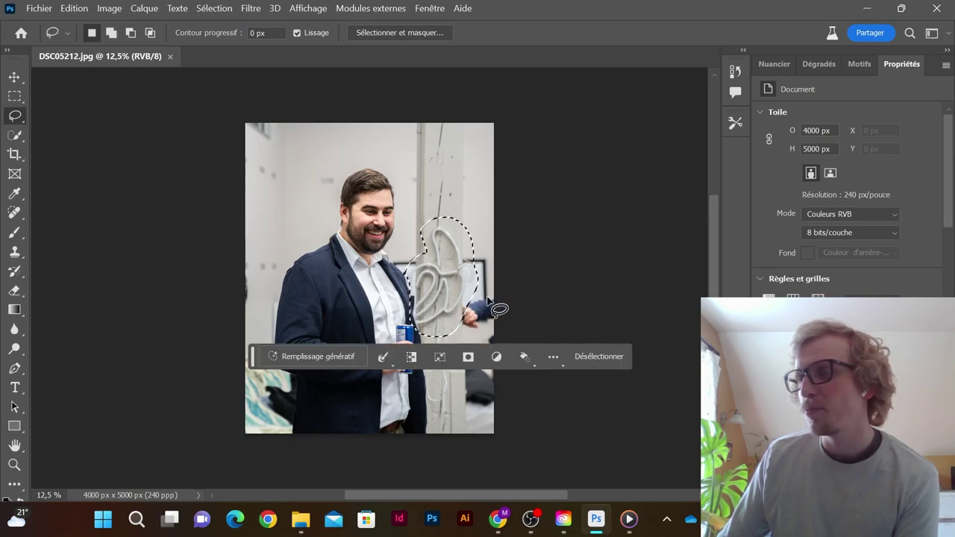
click(332, 355)
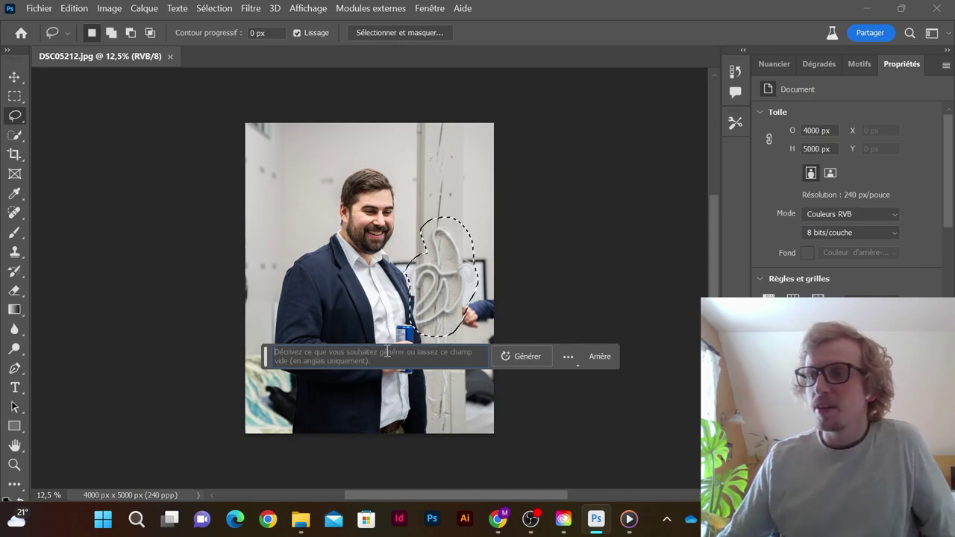
text(wall)
key(Return)
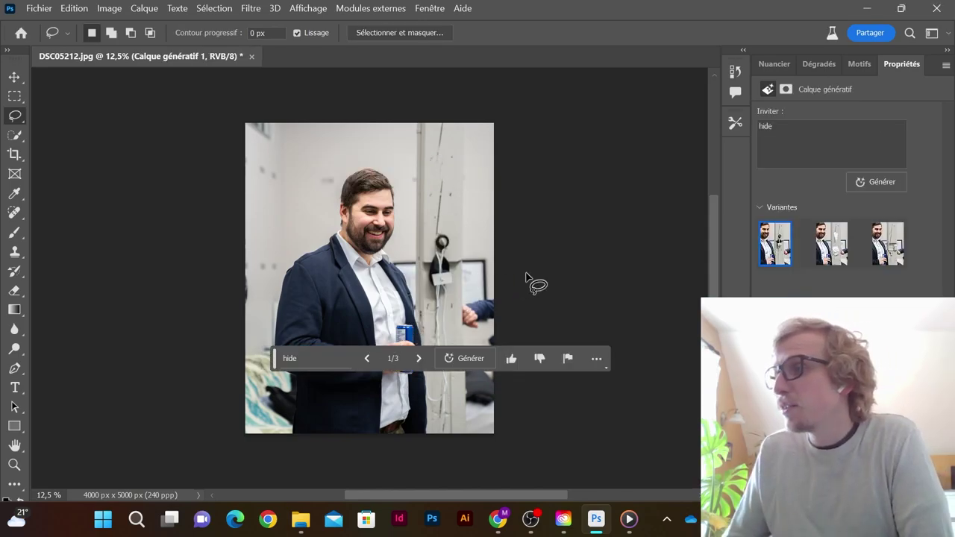
Step: Preview the second and third generated variants and toggle the generative layer's visibility to compare with the original cable
click(839, 244)
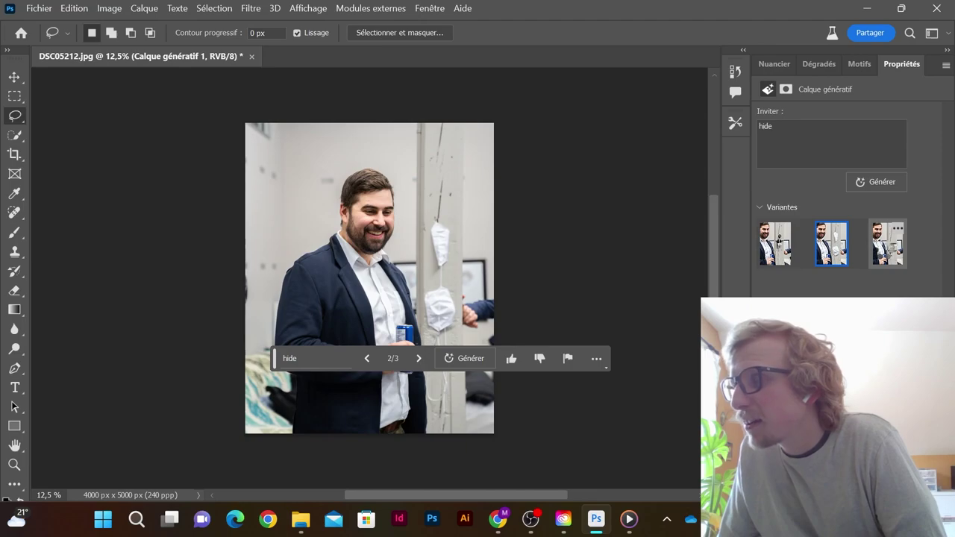
click(883, 252)
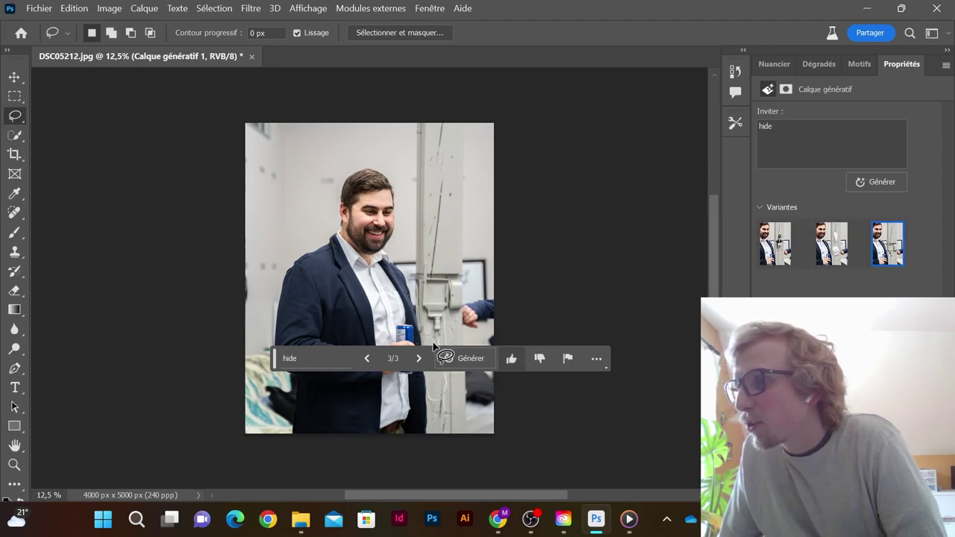
click(761, 393)
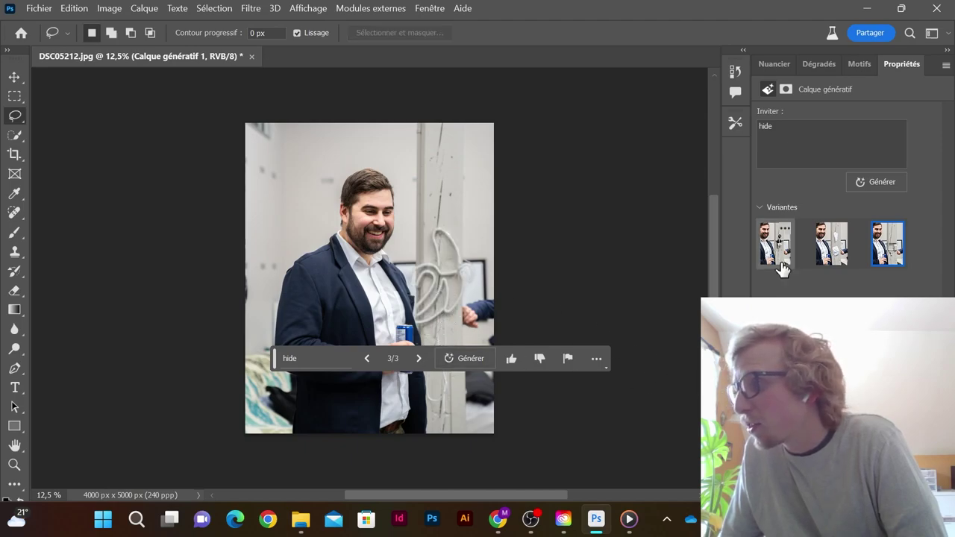
click(761, 393)
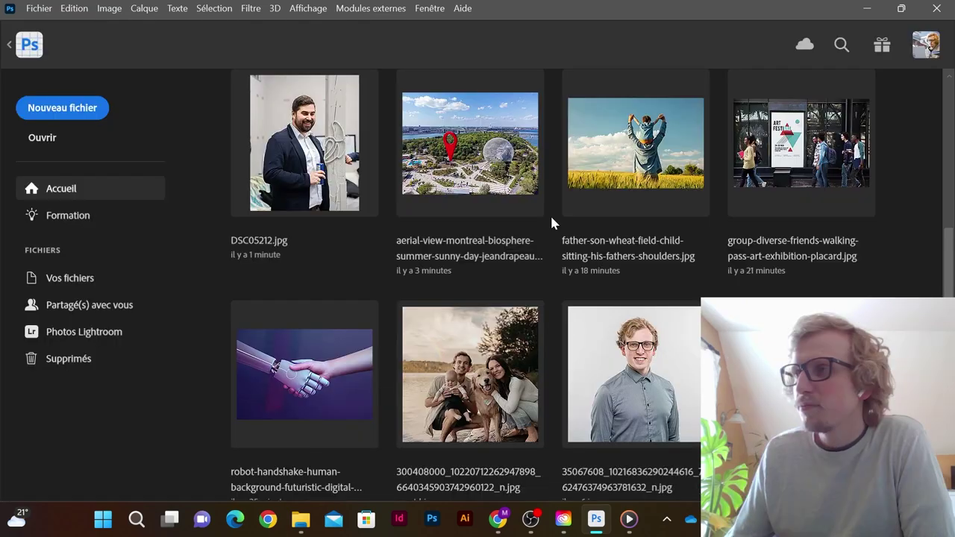
Step: Open the robot-handshake-human-background image from the recent files
scroll(633, 224, up, 3)
scroll(642, 258, down, 4)
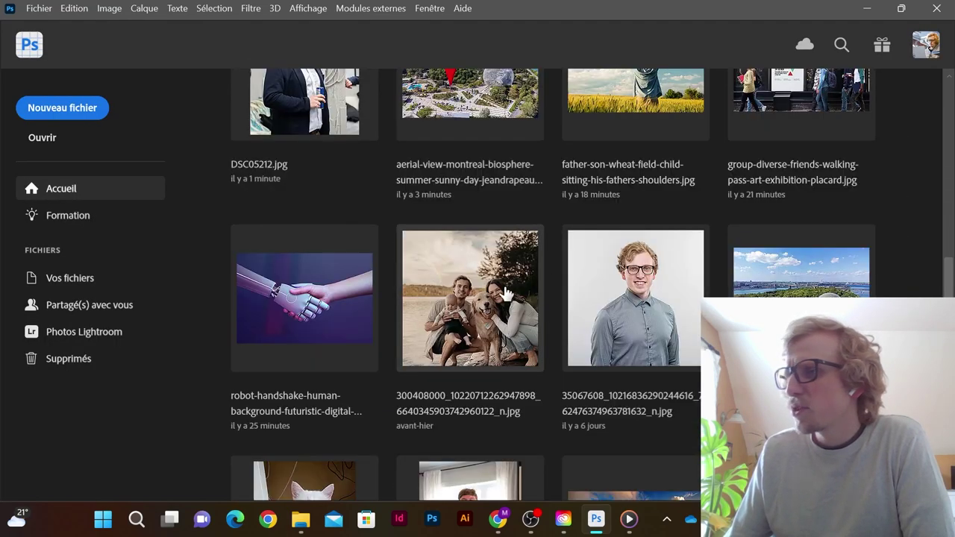
click(339, 314)
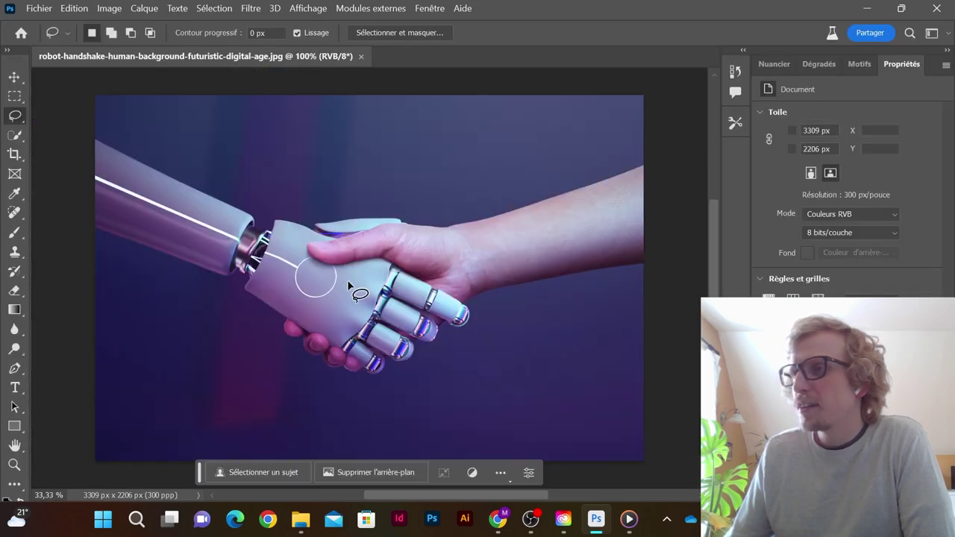
Step: Select the robot arm, the human arm and both hands with Quick Selection, and invert the selection to cover the background
click(15, 135)
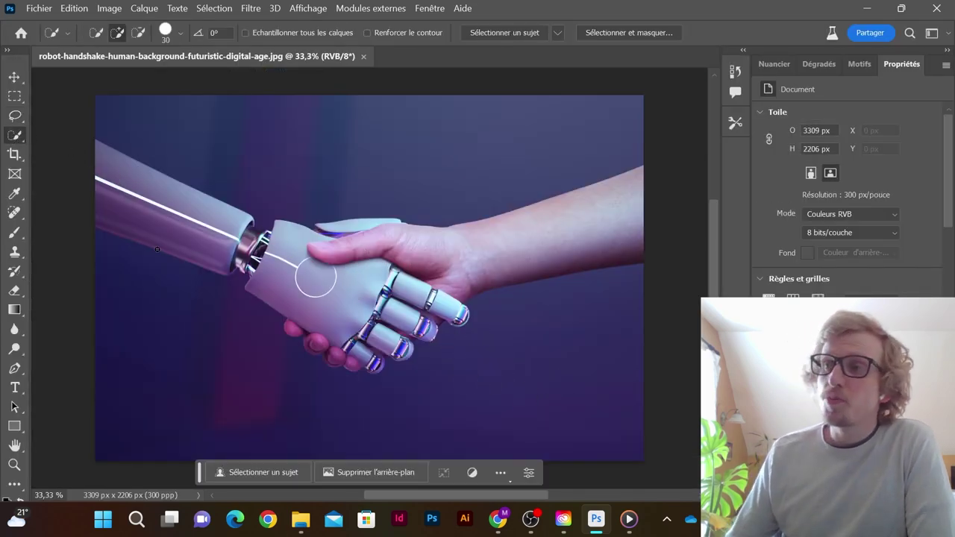
mouse_move(120, 203)
mouse_down()
mouse_move(111, 174)
mouse_move(260, 252)
mouse_up()
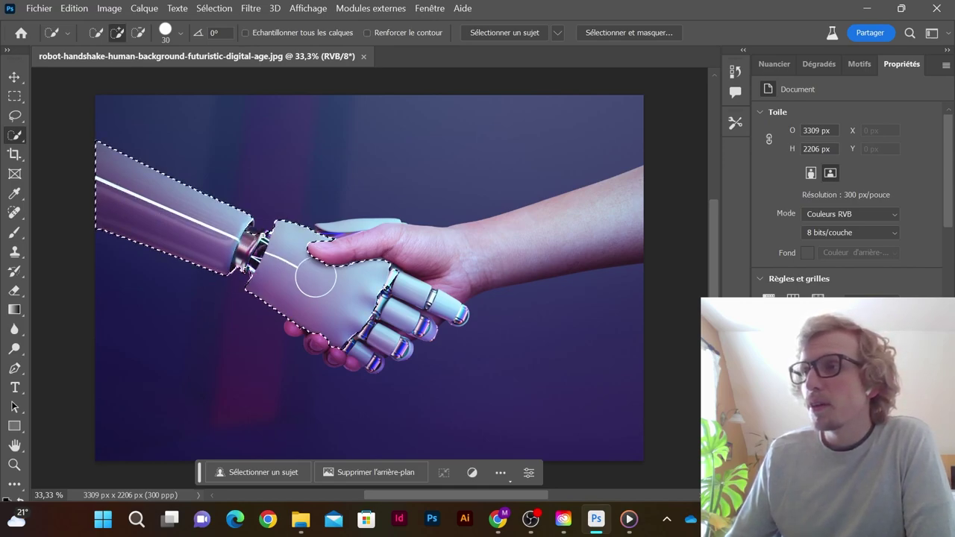
click(324, 245)
drag(324, 246, 358, 228)
mouse_move(336, 342)
mouse_down()
mouse_move(294, 332)
mouse_move(353, 356)
mouse_move(446, 302)
mouse_move(422, 329)
mouse_move(463, 318)
mouse_move(453, 325)
mouse_up()
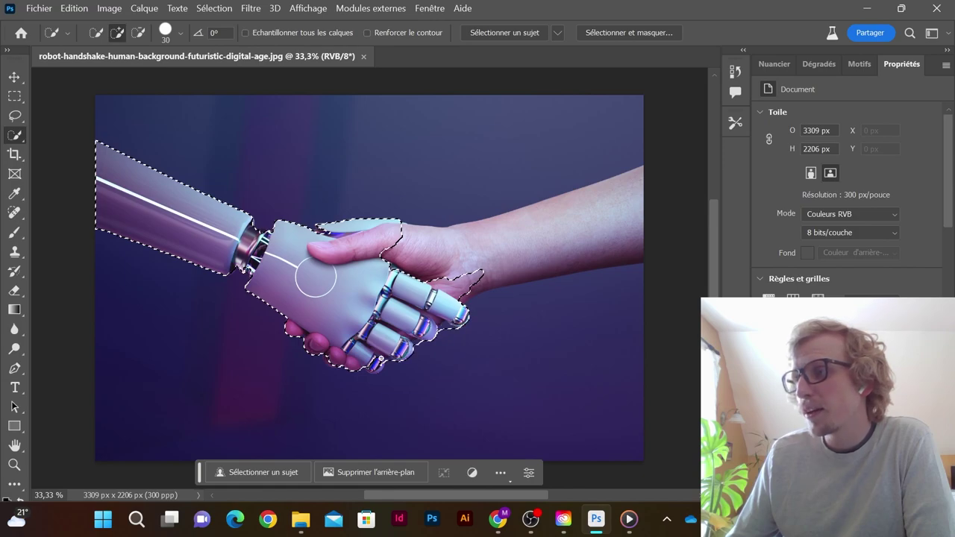
click(214, 8)
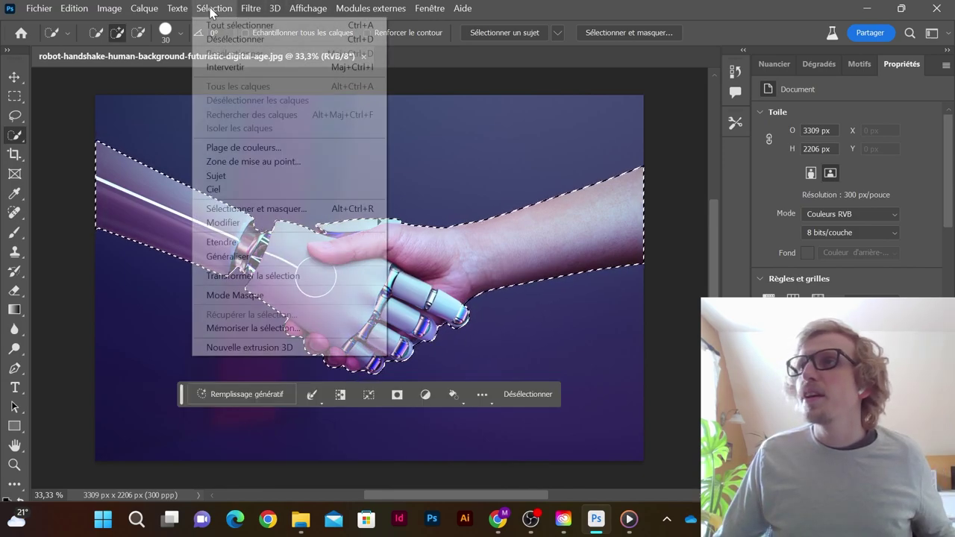
click(231, 68)
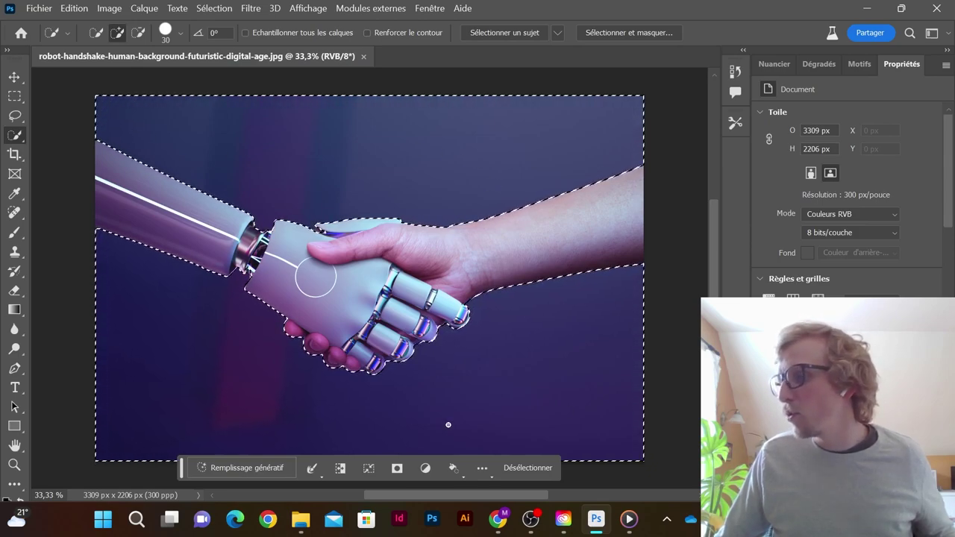
Step: Fill the selected background generatively with the prompt "add a laboratary in the background" and choose the first variant
click(240, 469)
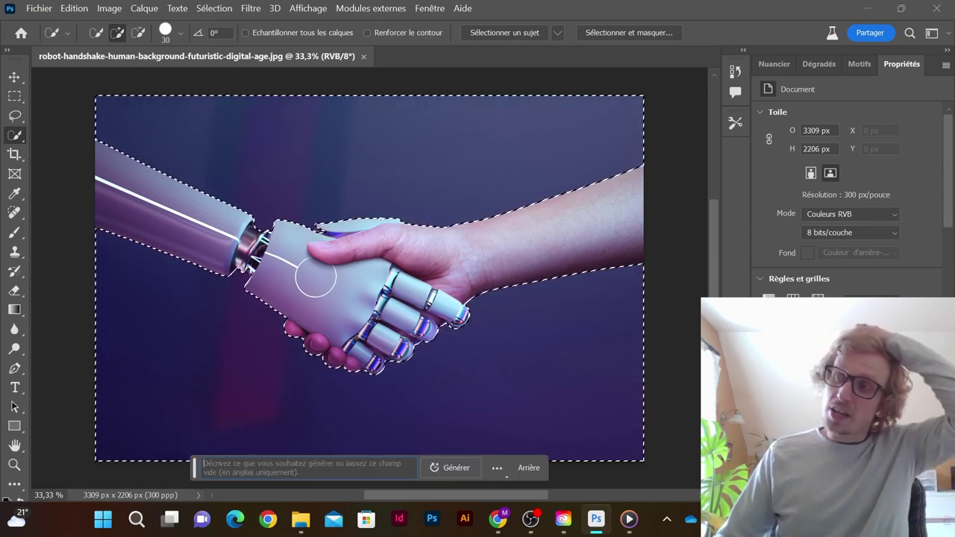
click(255, 471)
text(as)
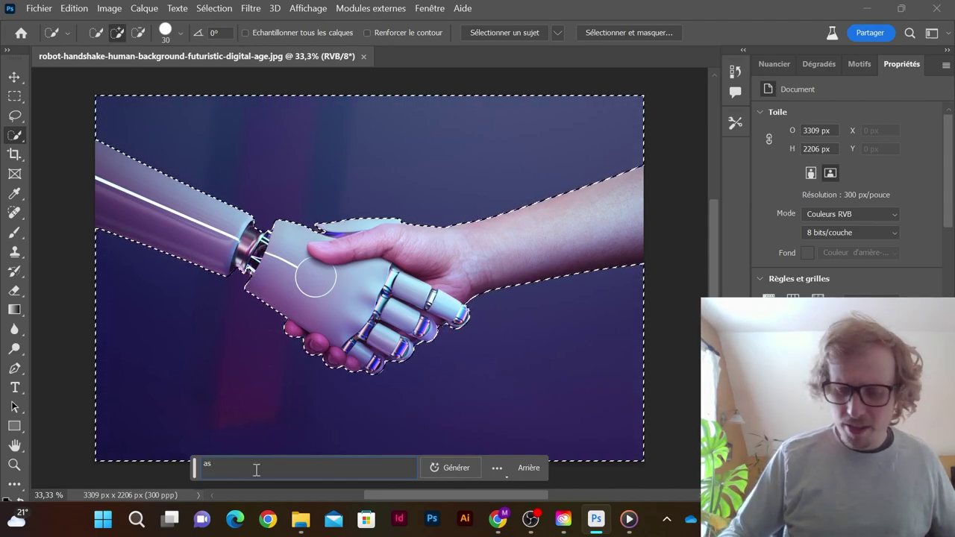
text(d a laborata)
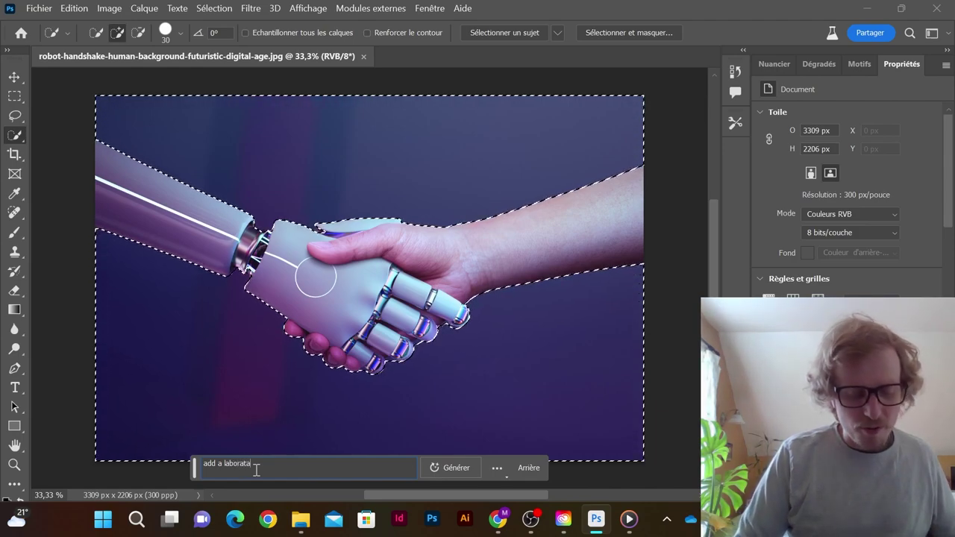
text(ry in the background)
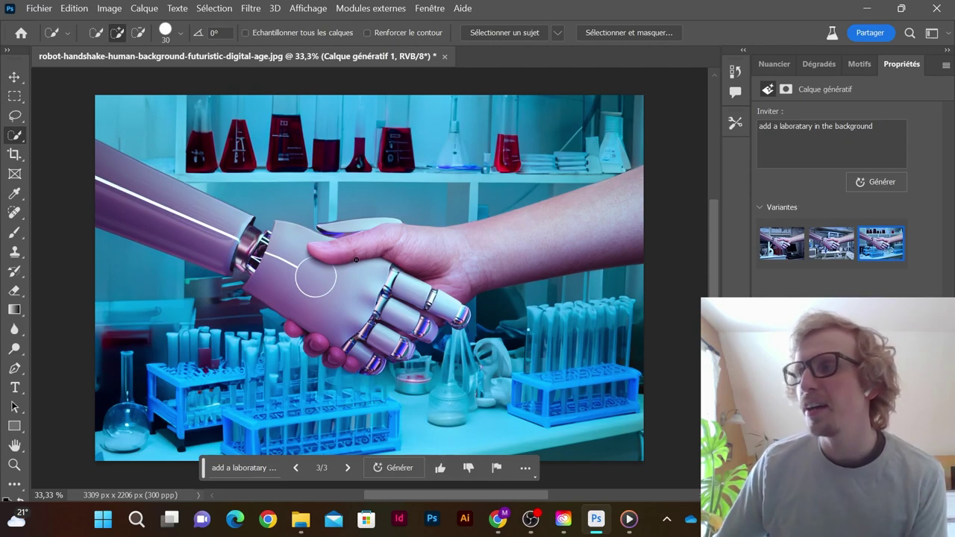
click(781, 251)
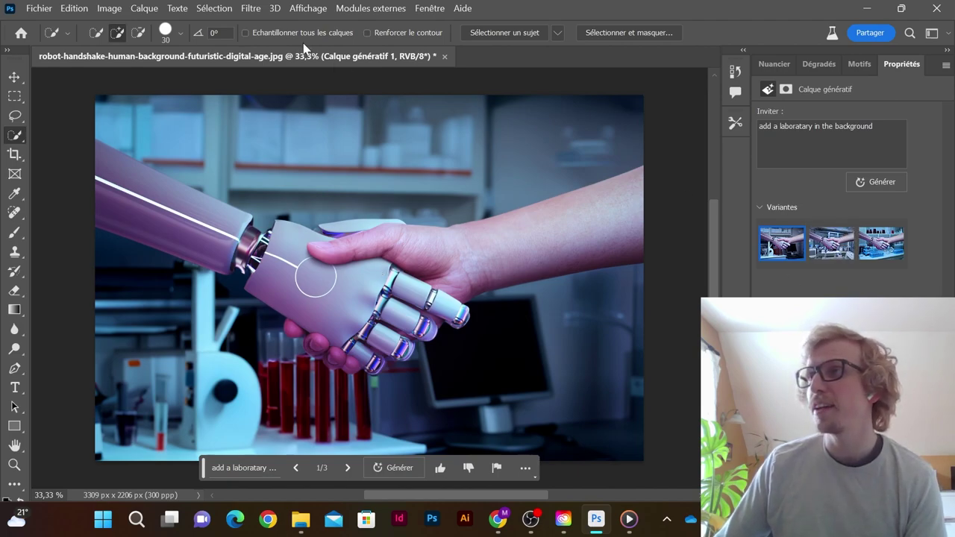
Step: Replace the open robot handshake document with the father-son-wheat-field photo and activate the Lasso tool
click(444, 57)
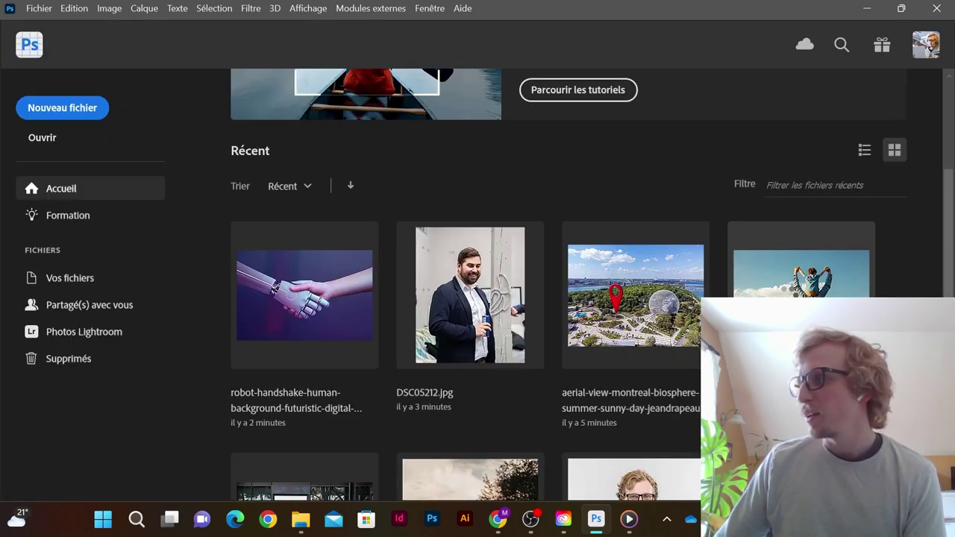
click(789, 291)
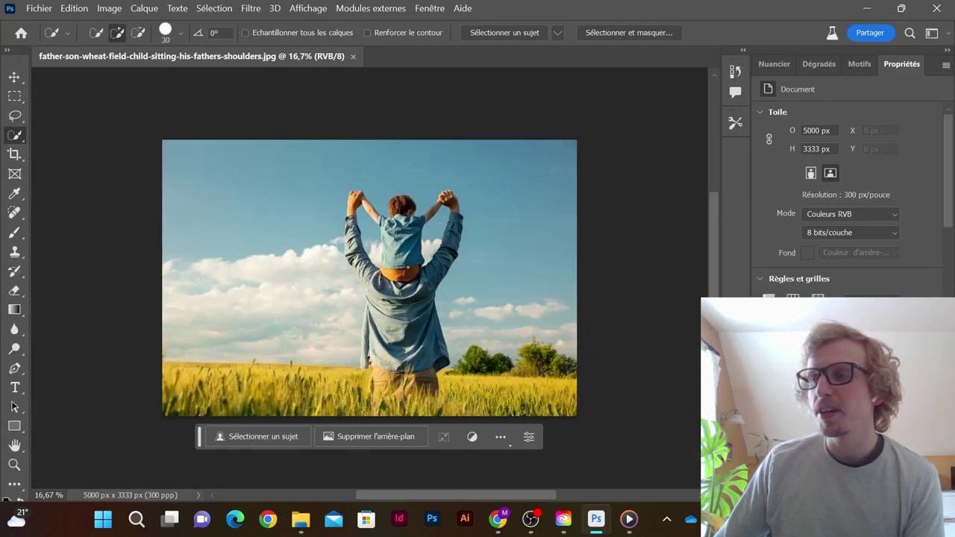
click(15, 116)
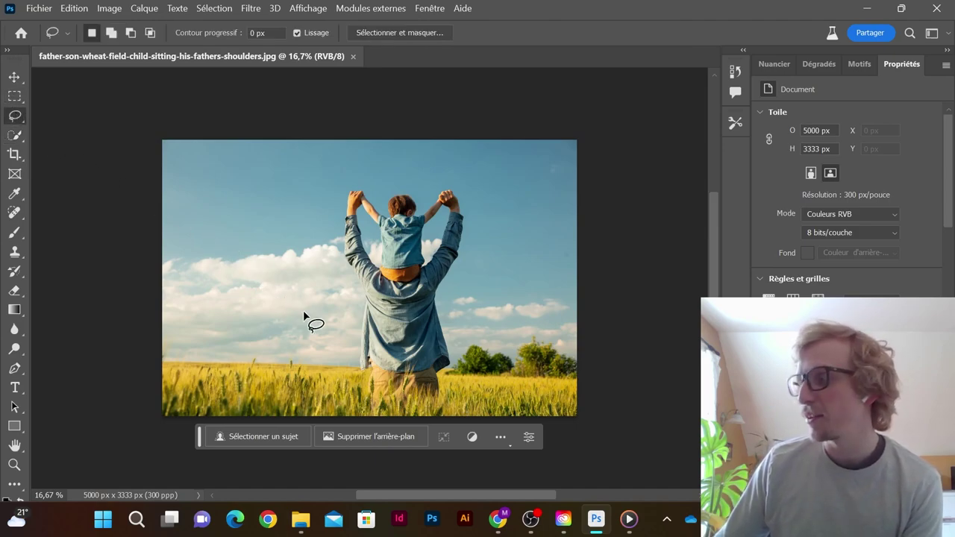
scroll(309, 320, down, 1)
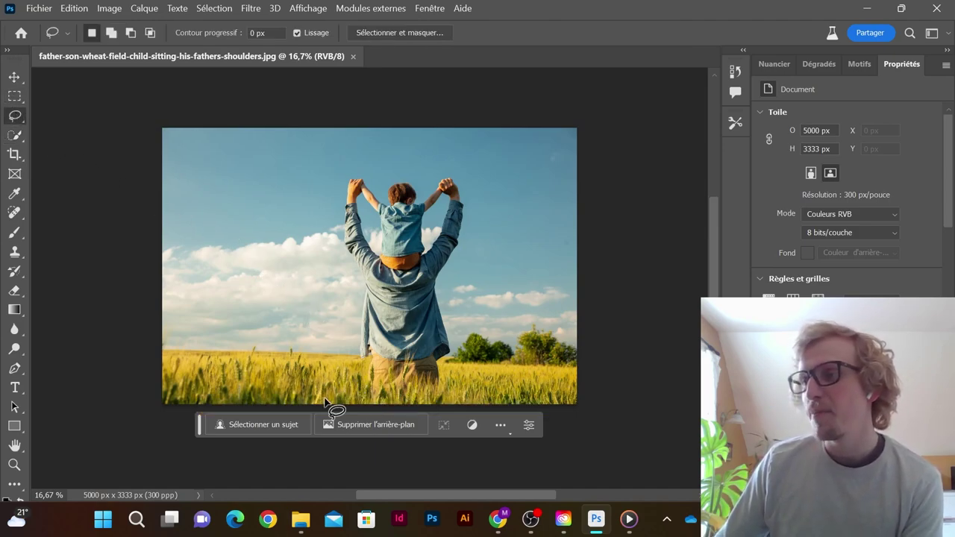
mouse_move(349, 409)
mouse_down()
mouse_move(356, 324)
mouse_move(328, 296)
mouse_move(277, 282)
mouse_move(227, 286)
mouse_move(185, 307)
mouse_move(197, 387)
mouse_up()
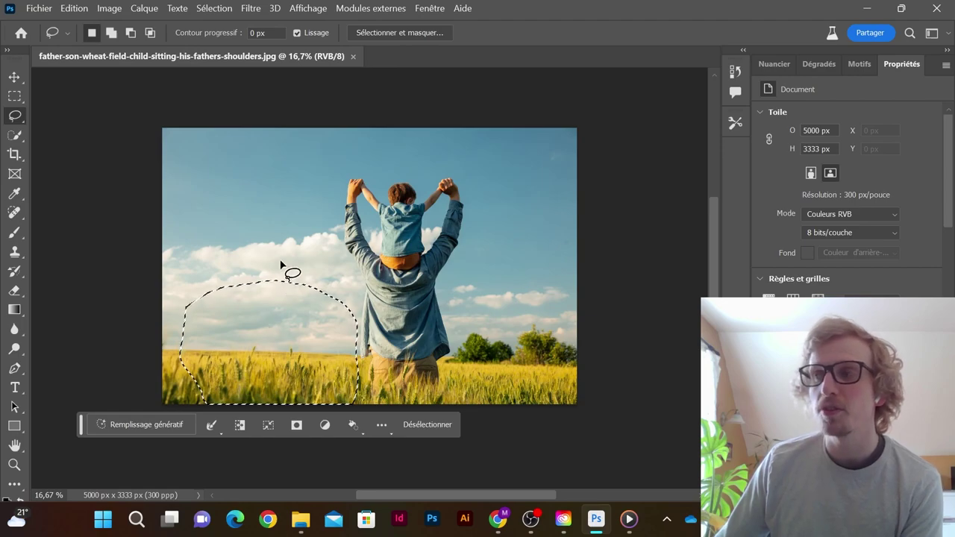
click(306, 253)
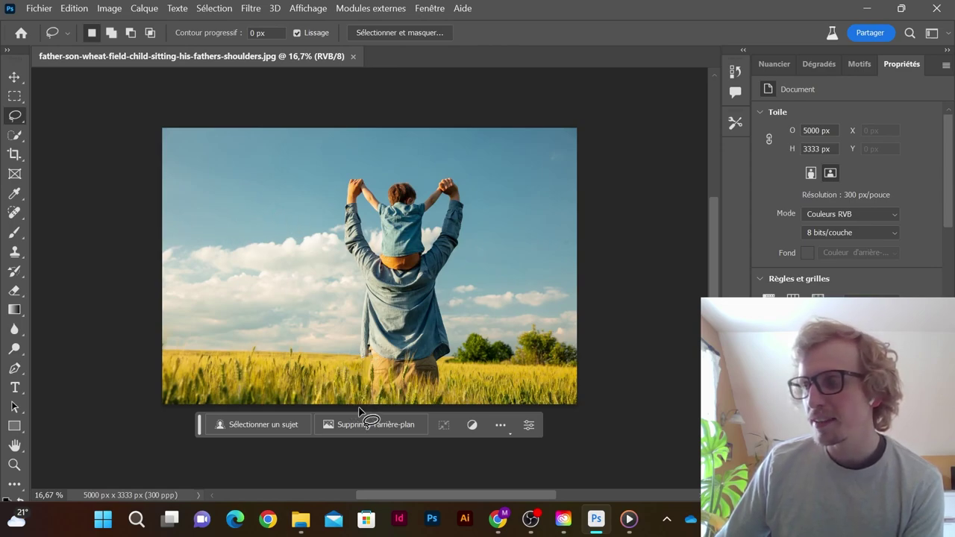
mouse_move(329, 407)
mouse_down()
mouse_move(272, 305)
mouse_move(162, 316)
mouse_move(129, 371)
mouse_move(222, 416)
mouse_move(312, 417)
mouse_up()
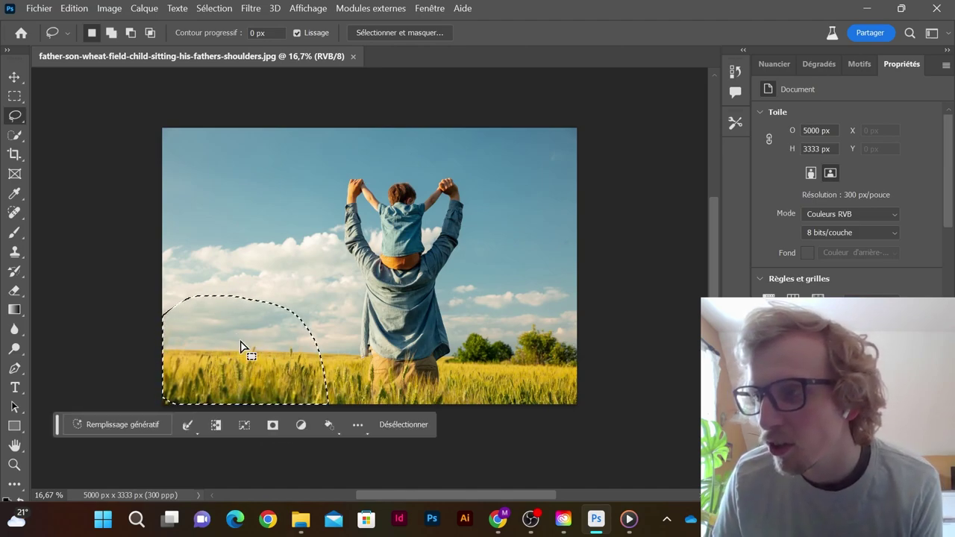
click(354, 355)
Step: Lasso the sky and field left of the figures, fill generatively with the prompt "add a beautiful red farm", and choose the second variant
mouse_move(162, 409)
mouse_down()
mouse_move(388, 428)
mouse_move(394, 324)
mouse_move(387, 174)
mouse_up()
mouse_move(206, 144)
mouse_down()
mouse_move(145, 177)
mouse_move(153, 414)
mouse_up()
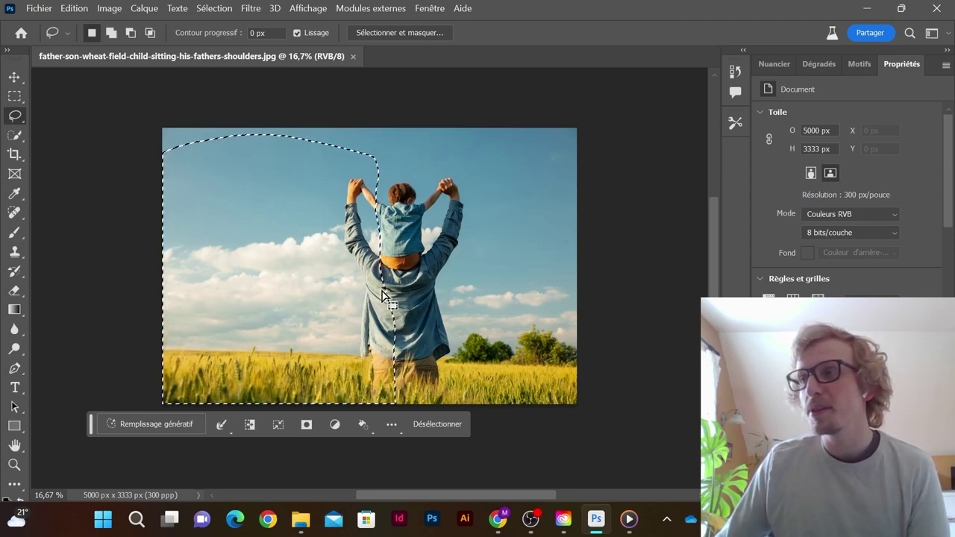
click(182, 422)
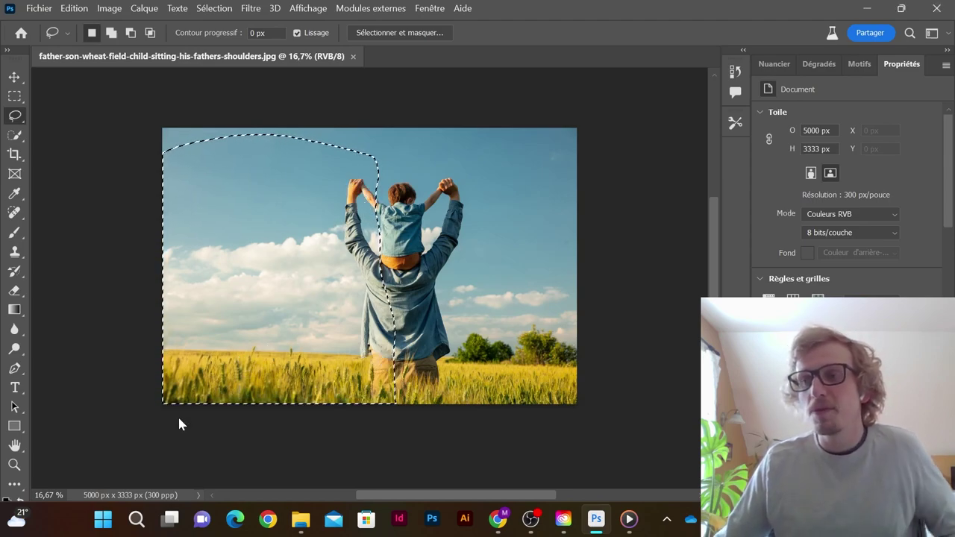
text(add a beautifa)
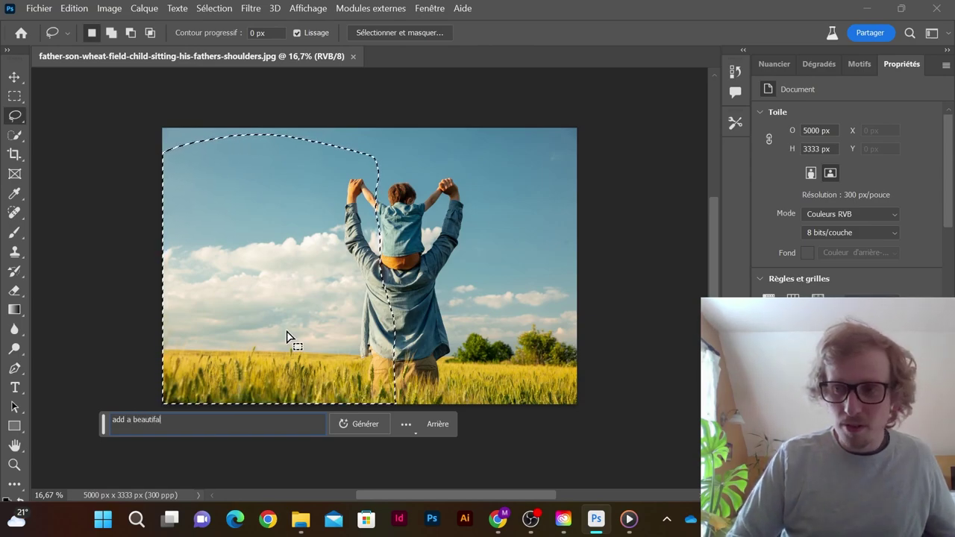
text(ul red fa)
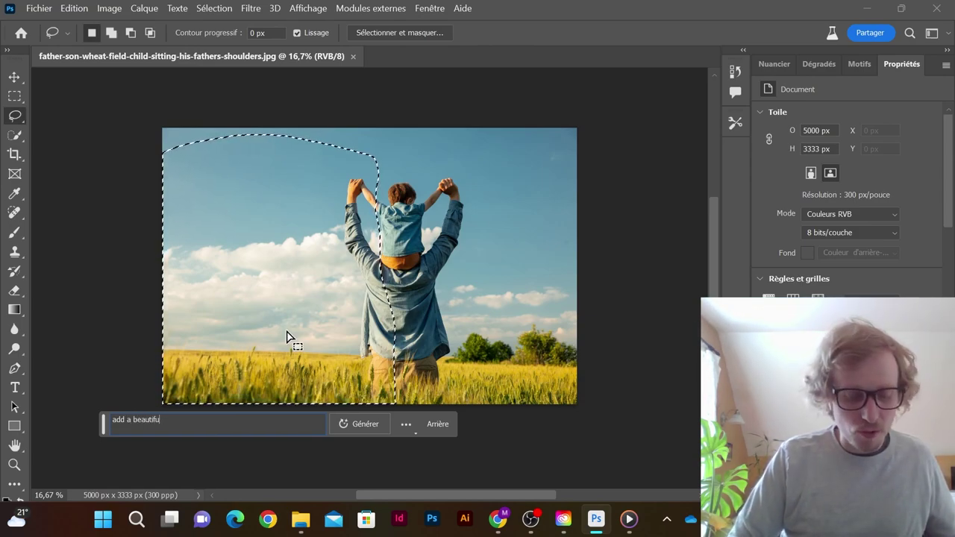
text(rm)
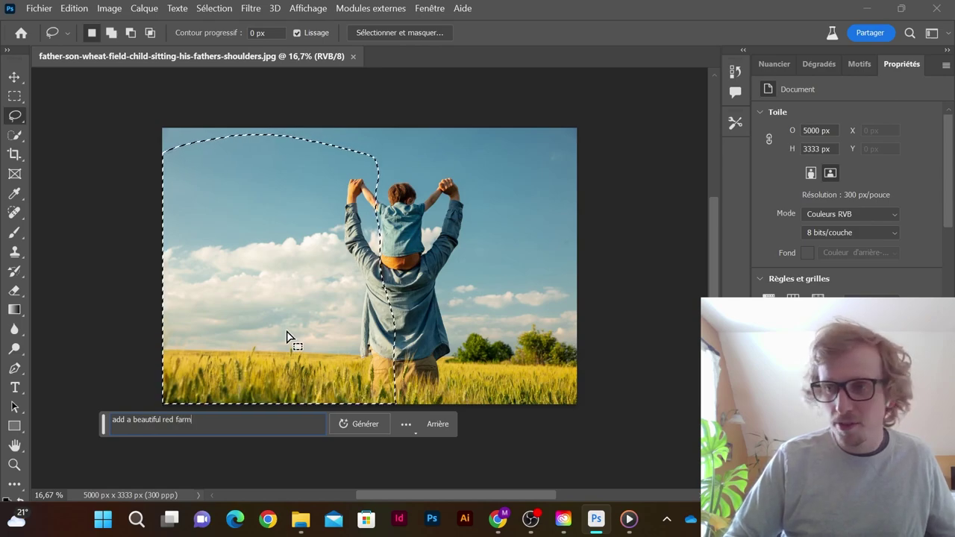
key(Return)
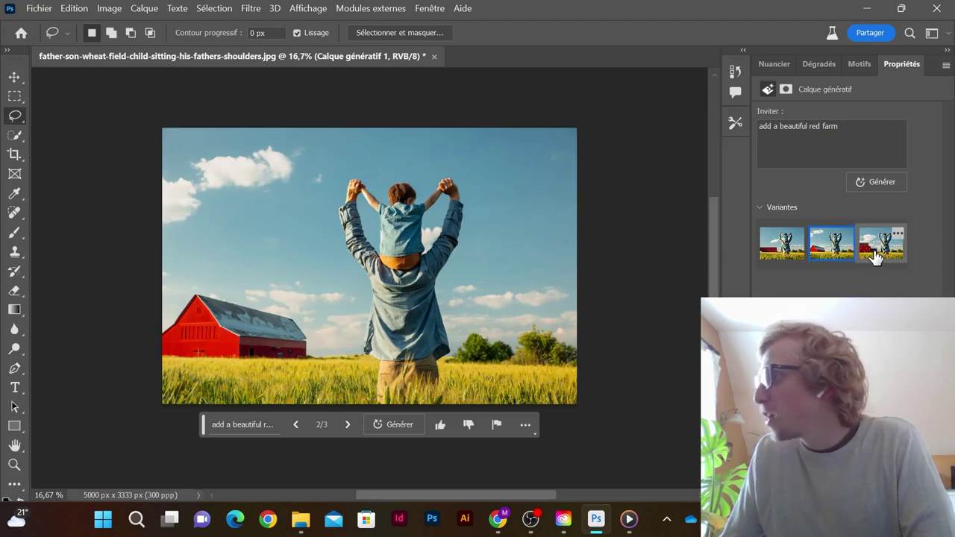
click(875, 252)
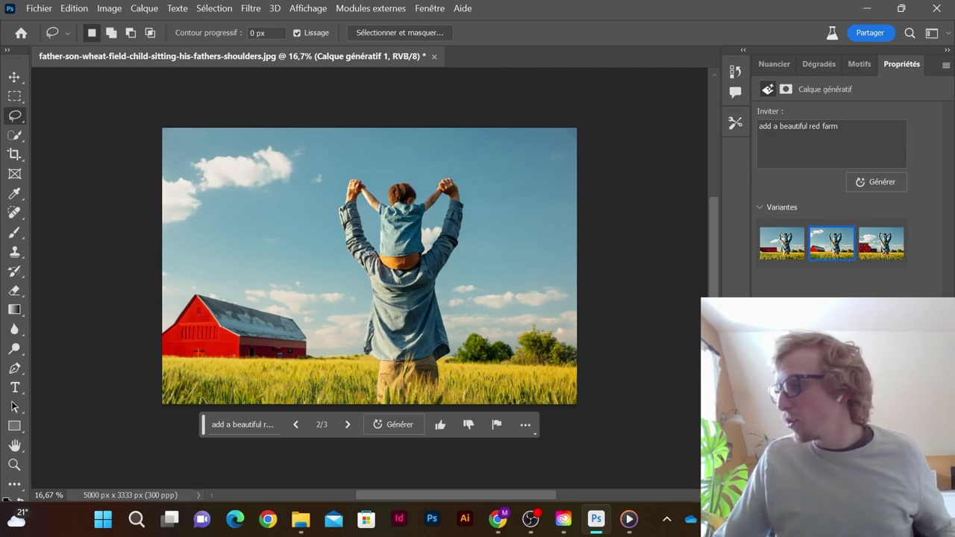
Step: Hide the generated farm layer and select the father and son on the background layer with Quick Selection and Select Subject
key(ctrl+e)
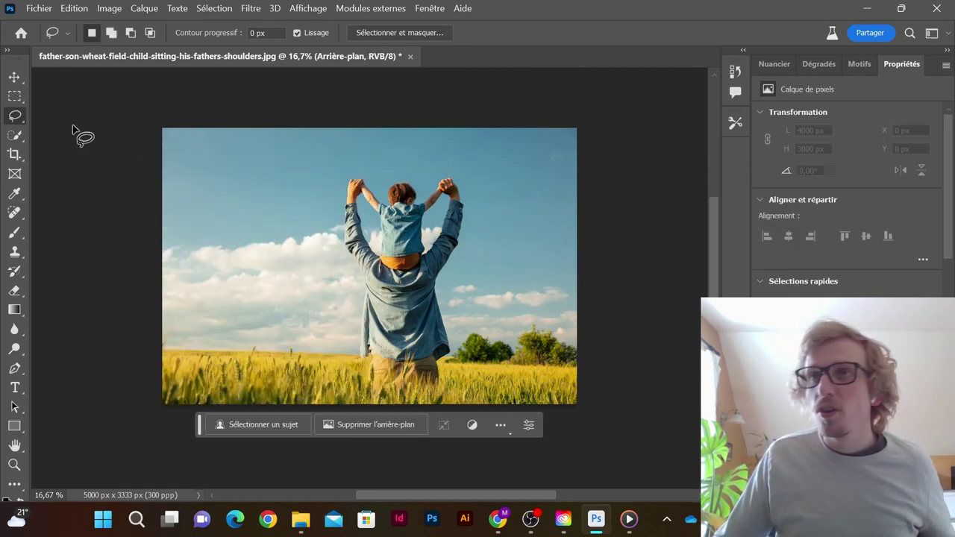
click(16, 134)
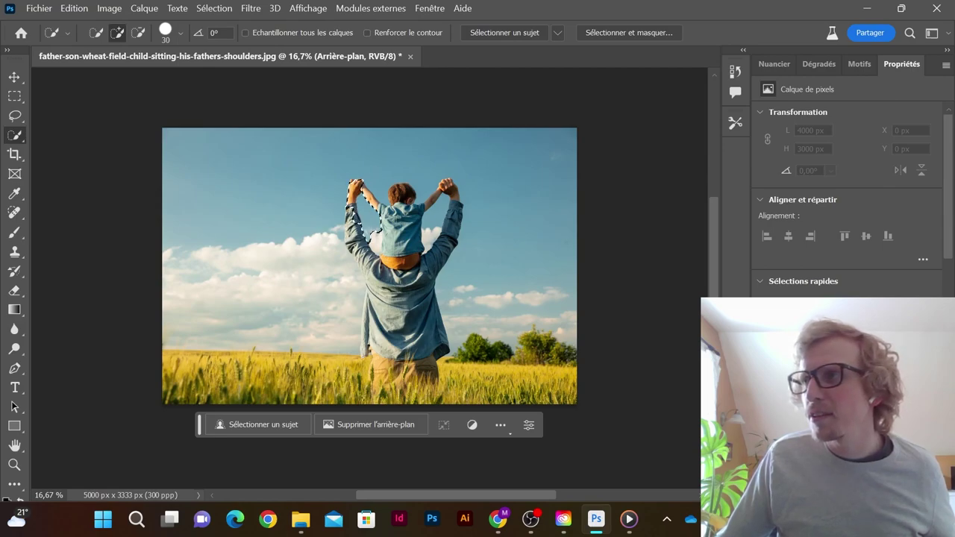
mouse_move(402, 297)
mouse_down()
mouse_move(411, 323)
mouse_move(438, 255)
mouse_up()
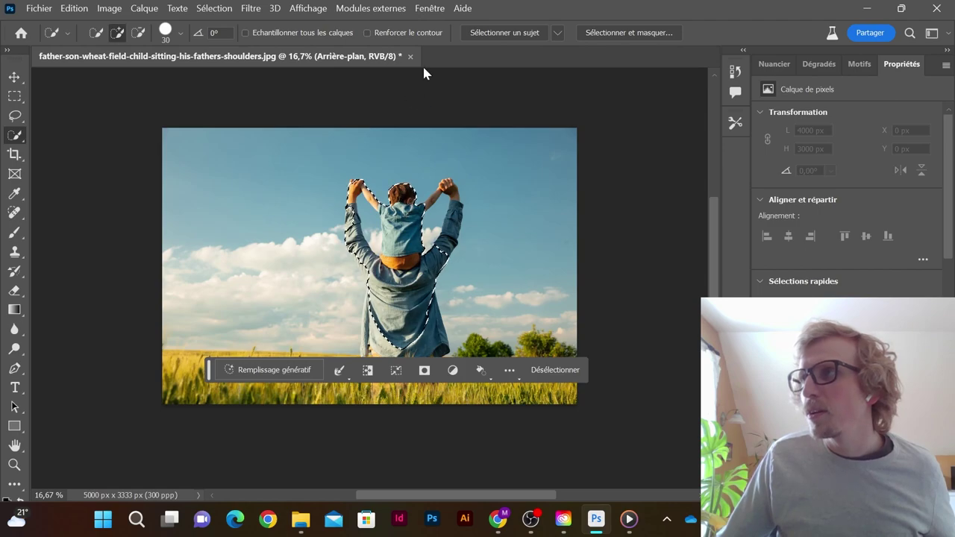
click(505, 35)
click(501, 213)
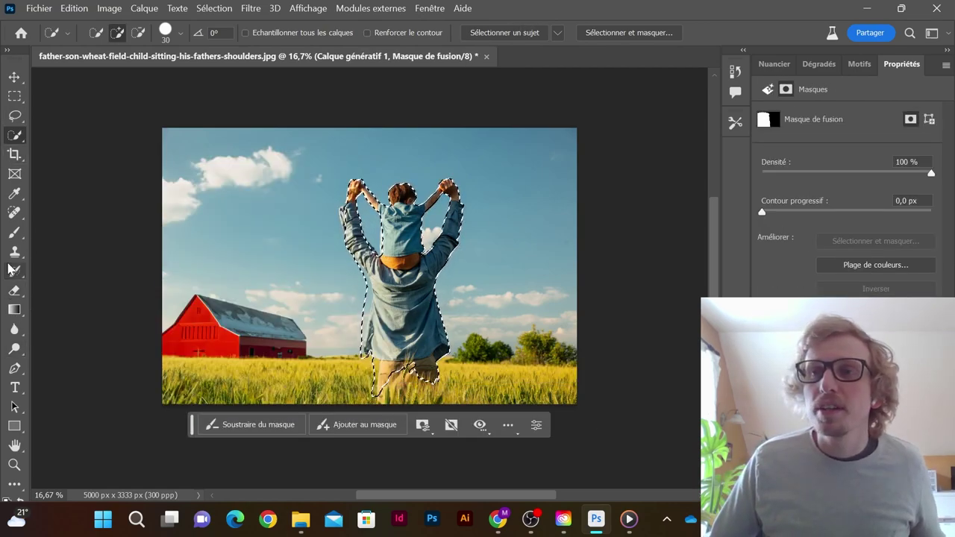
Step: Paint the generated layer's mask inside the father-and-son selection with a hard-edged brush, and clear the selection
click(14, 233)
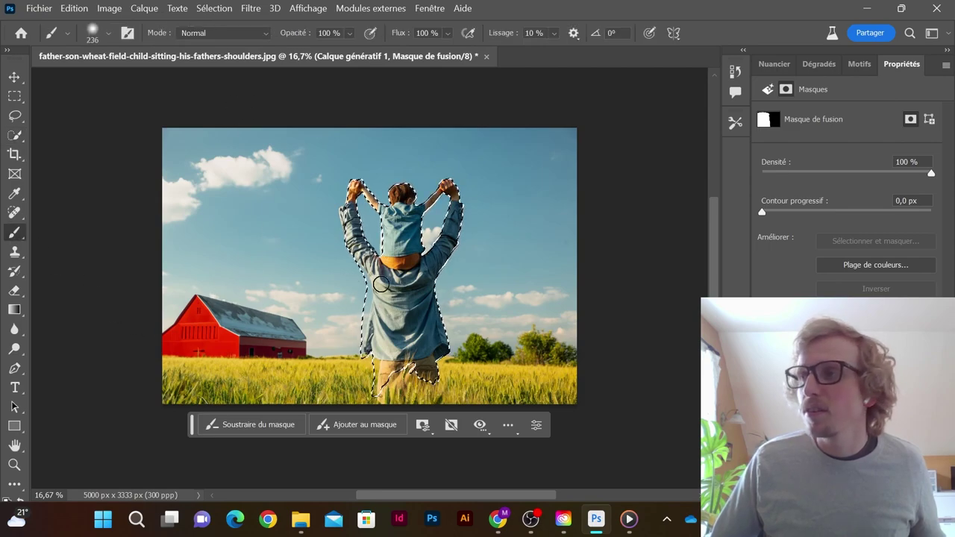
click(108, 33)
drag(117, 115, 246, 118)
click(99, 38)
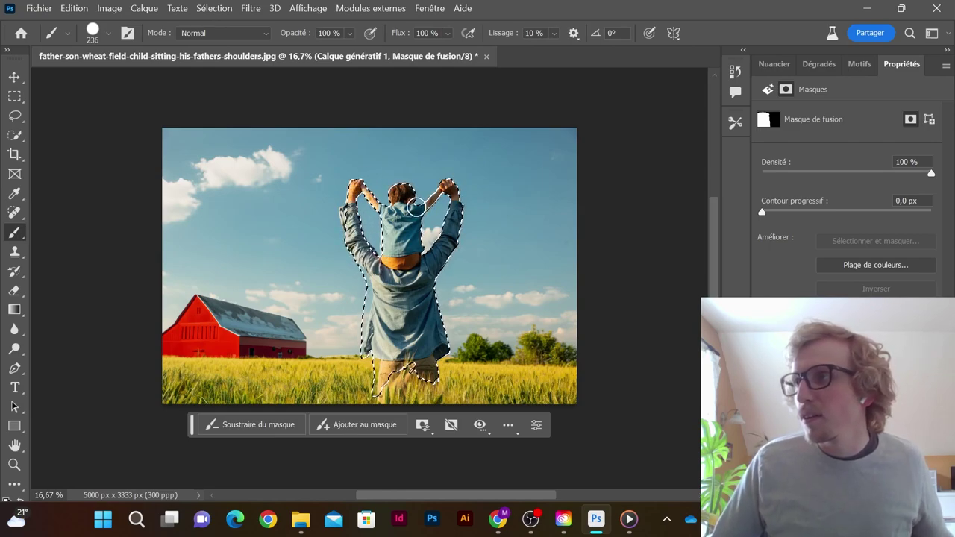
key(m)
key(ctrl+d)
key(ctrl+plus)
key(ctrl+plus)
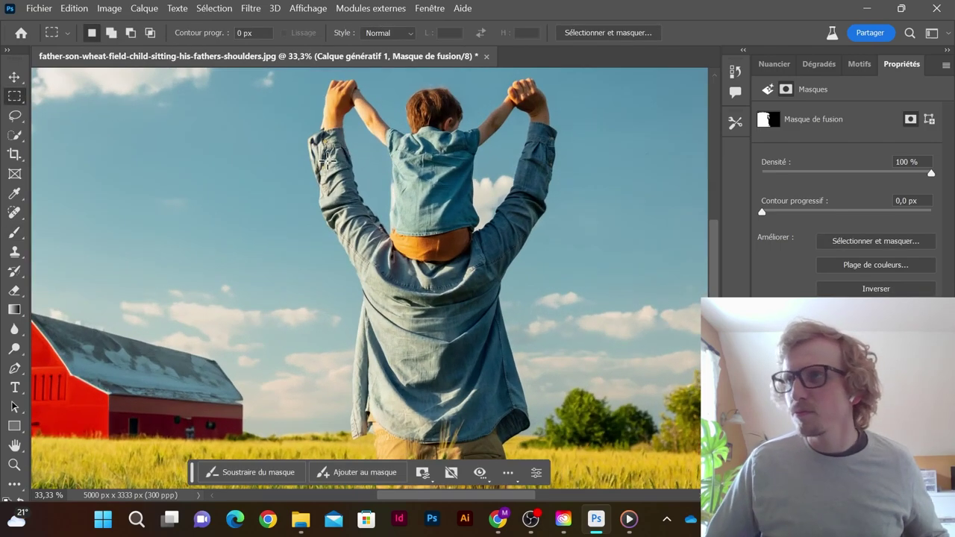
Step: Restore the father-and-son selection and invert it to cover the surrounding background
key(ctrl+z)
drag(39, 207, 33, 334)
key(ctrl+shift+i)
key(ctrl+minus)
key(ctrl+minus)
key(ctrl+plus)
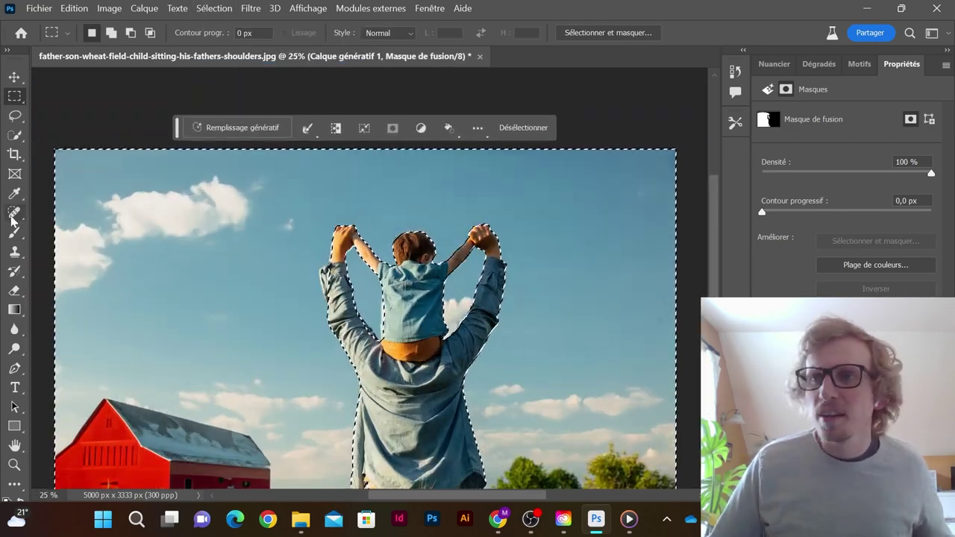
Step: Paint the layer mask with a soft brush beside the father's raised left arm to clean up the sleeve edge outside the figures
click(14, 232)
click(100, 37)
click(160, 115)
click(307, 301)
drag(316, 265, 313, 226)
click(108, 33)
click(277, 320)
mouse_move(277, 320)
mouse_down()
mouse_move(298, 351)
mouse_move(350, 378)
mouse_move(273, 358)
mouse_move(297, 314)
mouse_up()
key(x)
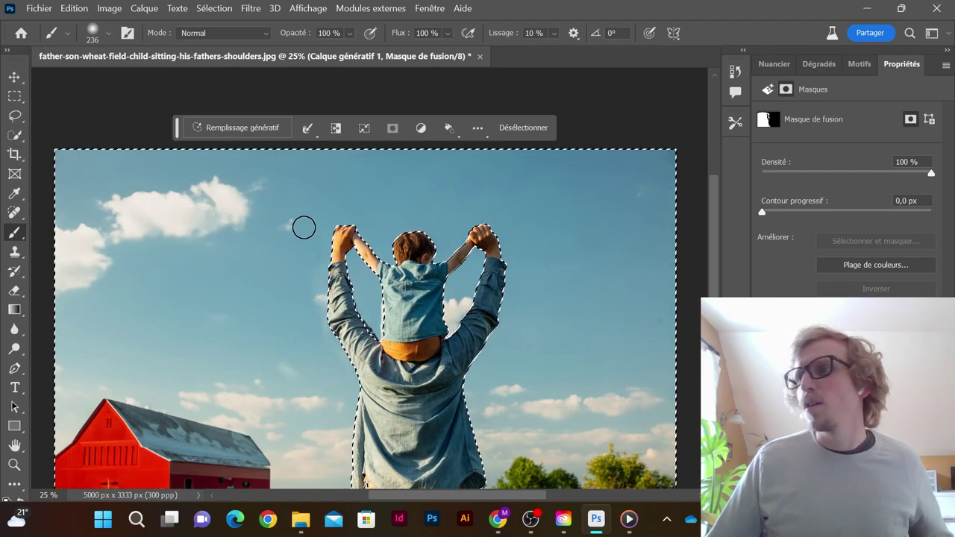
Step: Clear the background selection and reactivate the Brush tool on the layer mask
key(m)
key(ctrl+minus)
key(ctrl+minus)
key(ctrl+d)
key(b)
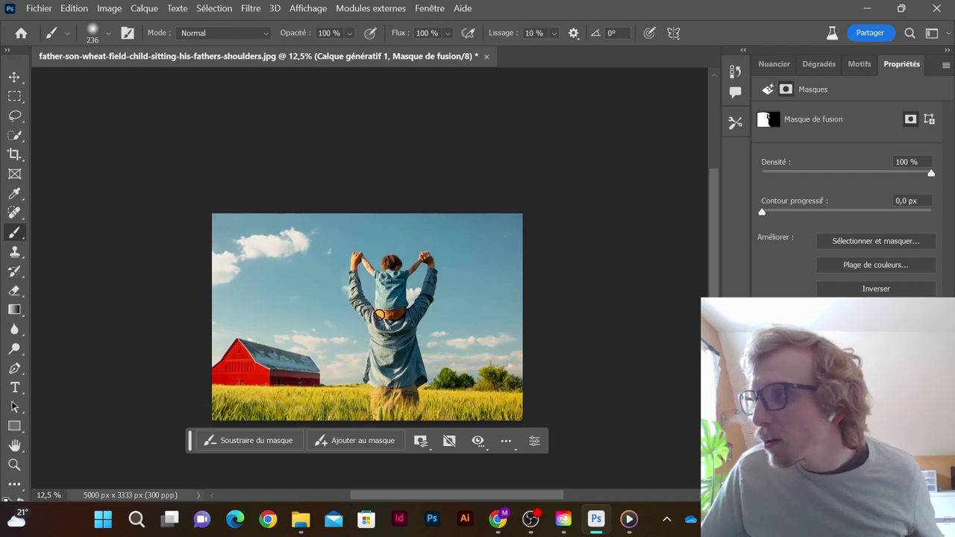
key(ctrl+minus)
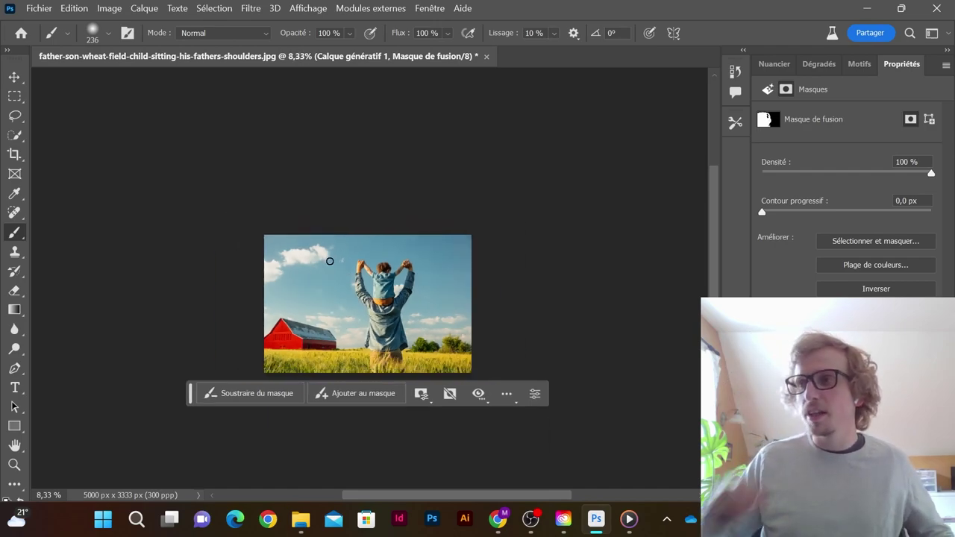